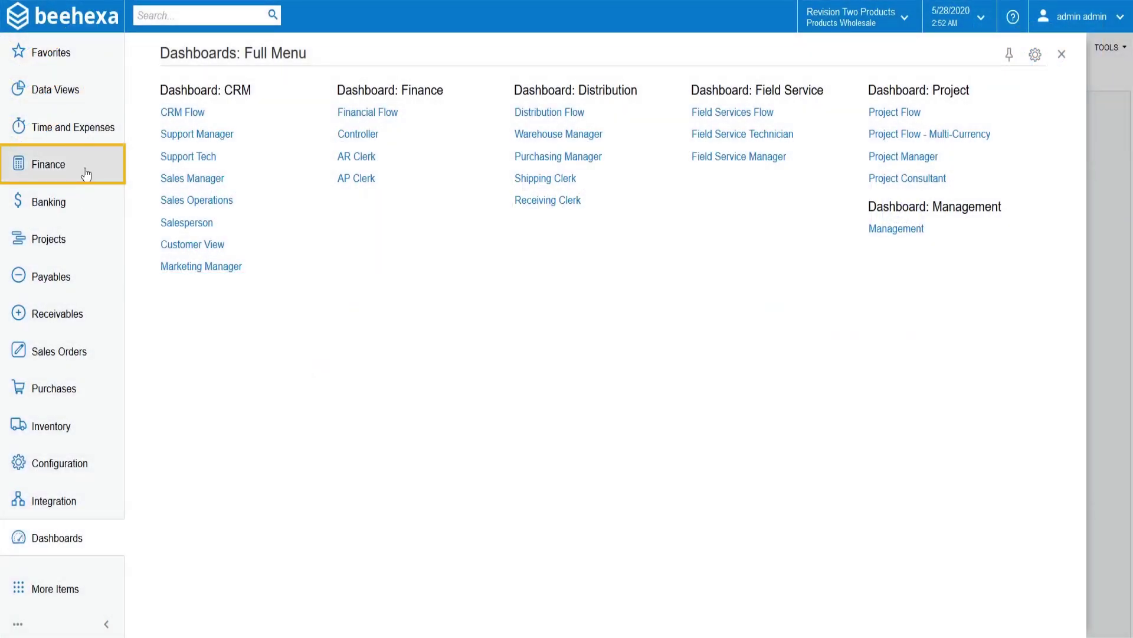
Step: Open General Ledger Preferences from the Finance menu
click(86, 174)
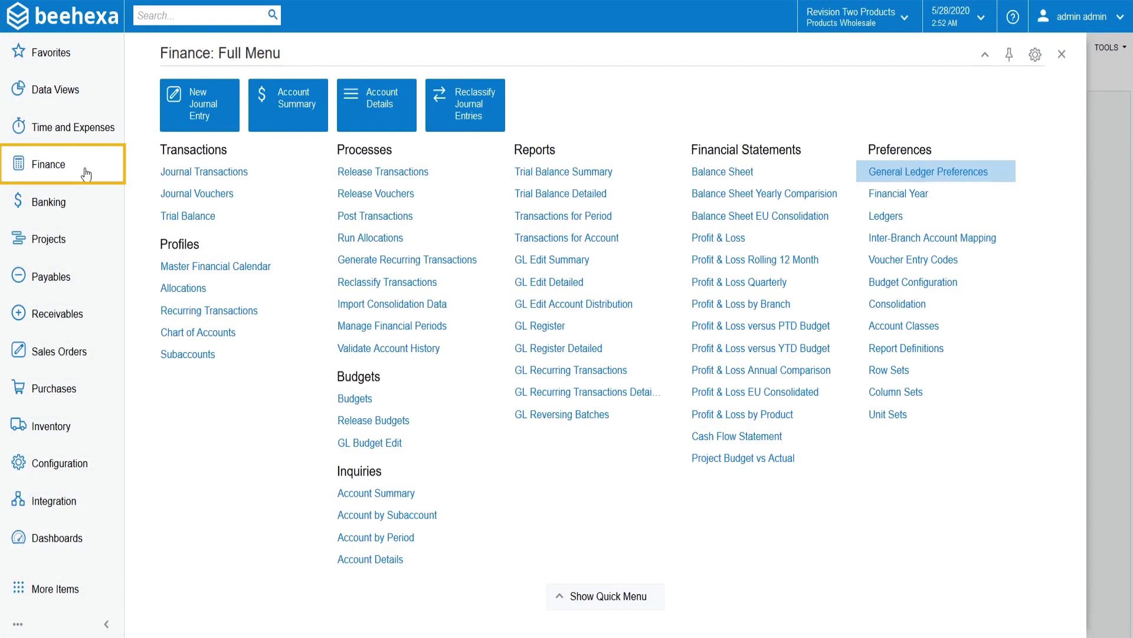
click(1009, 176)
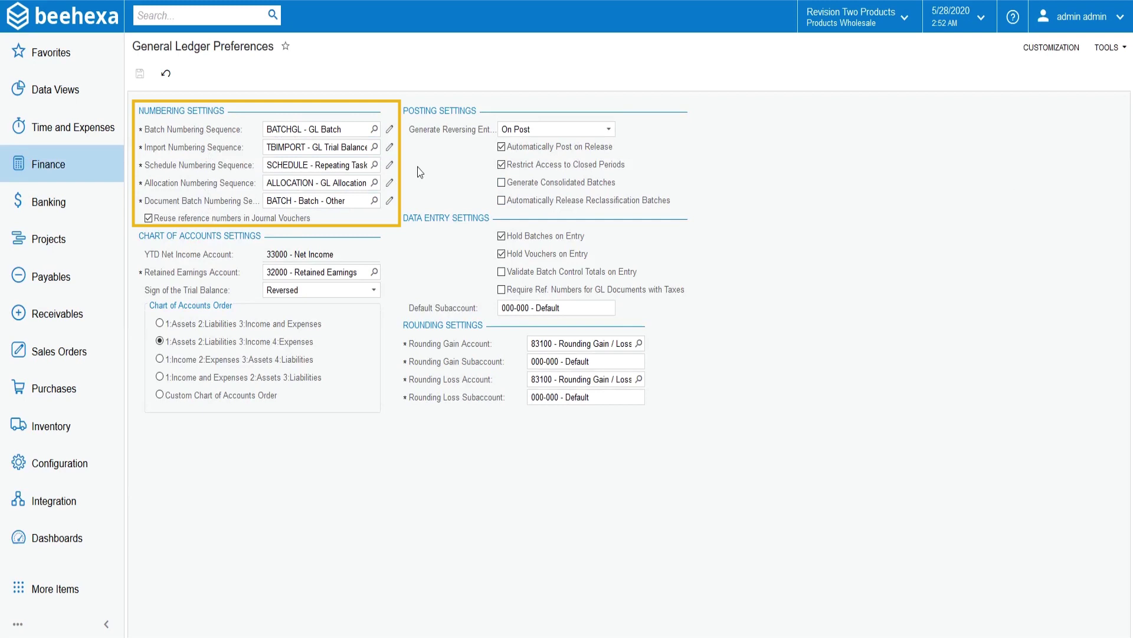
Step: Set the batch numbering sequence to BATCHGL - GL Batch
click(374, 129)
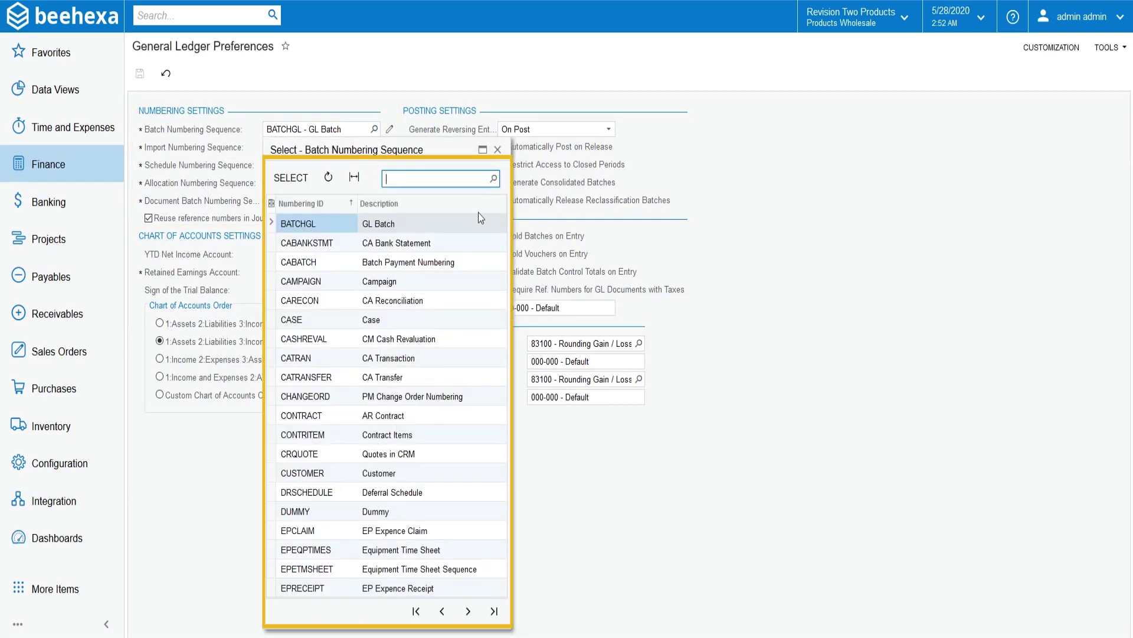
click(497, 151)
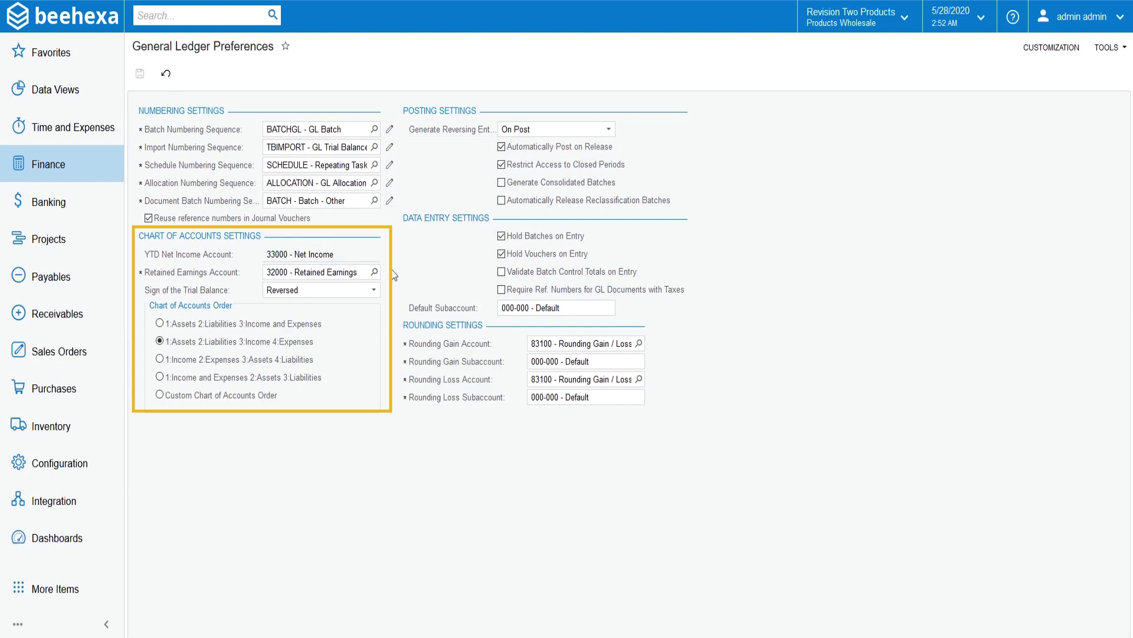
click(195, 325)
click(201, 344)
click(363, 293)
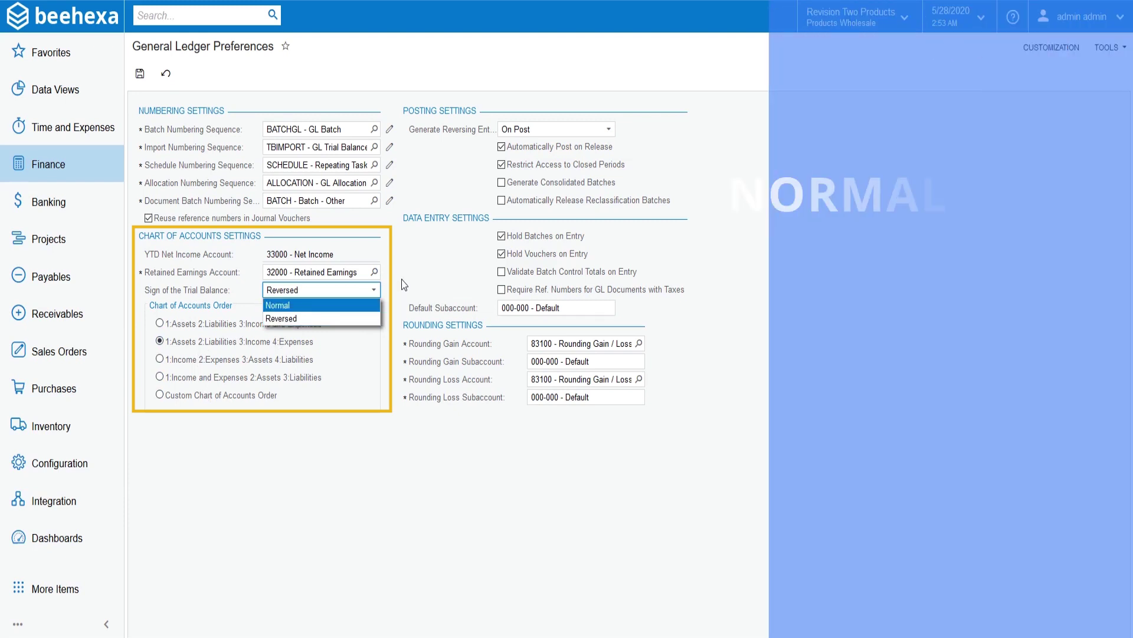
click(373, 291)
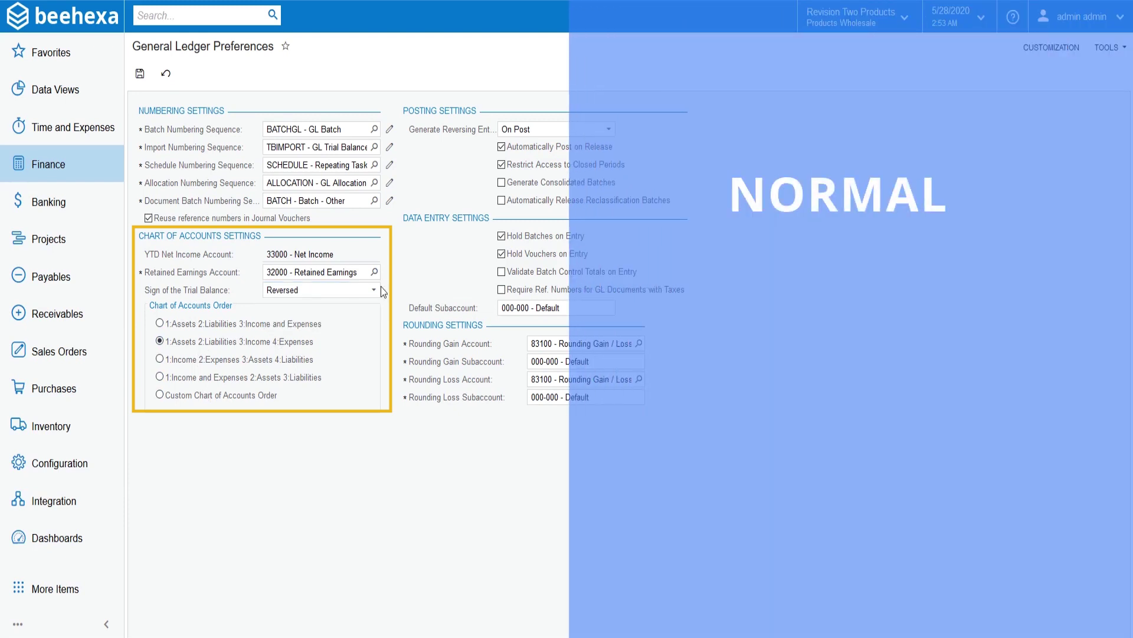
click(374, 293)
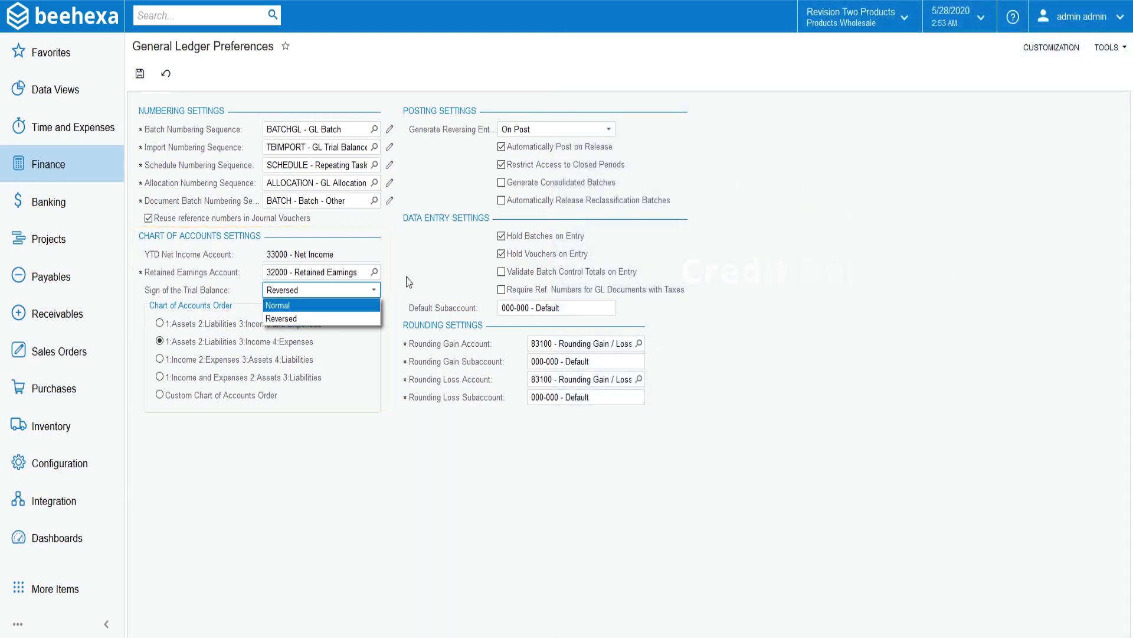
click(406, 282)
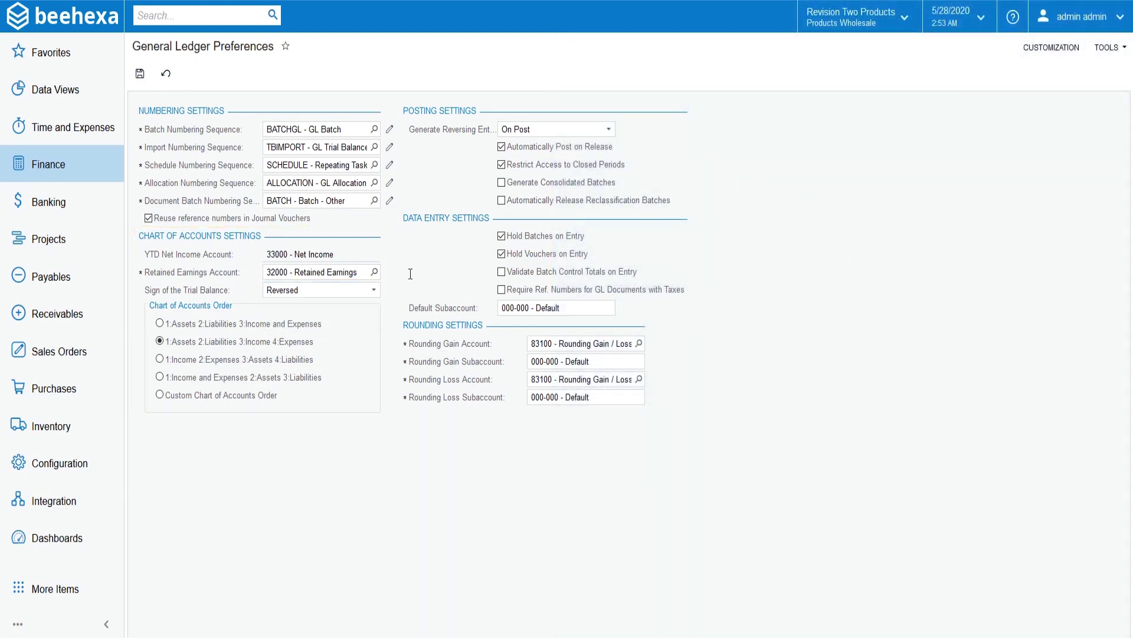
Step: Set Generate Reversing Entries to On Period Closing in Posting Settings
click(609, 131)
click(589, 150)
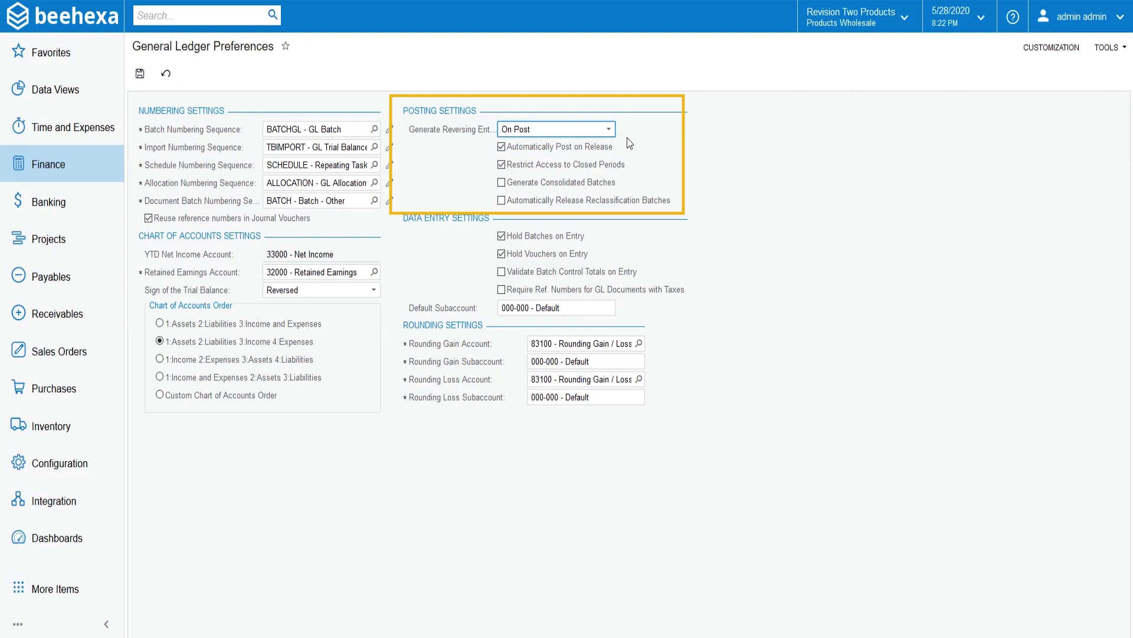
click(610, 130)
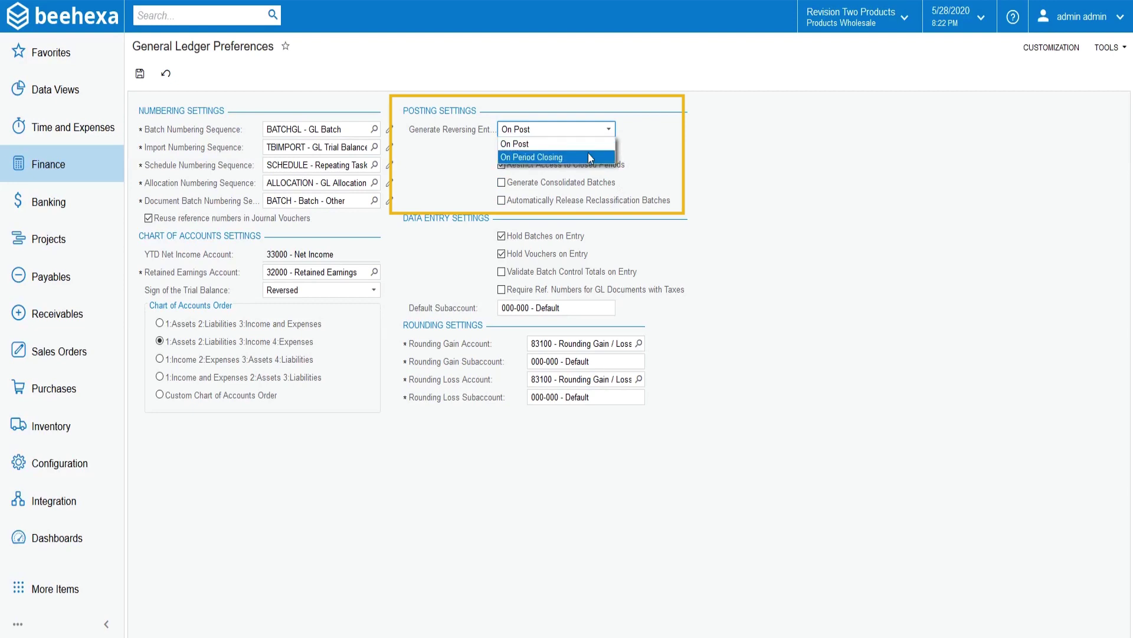
click(611, 156)
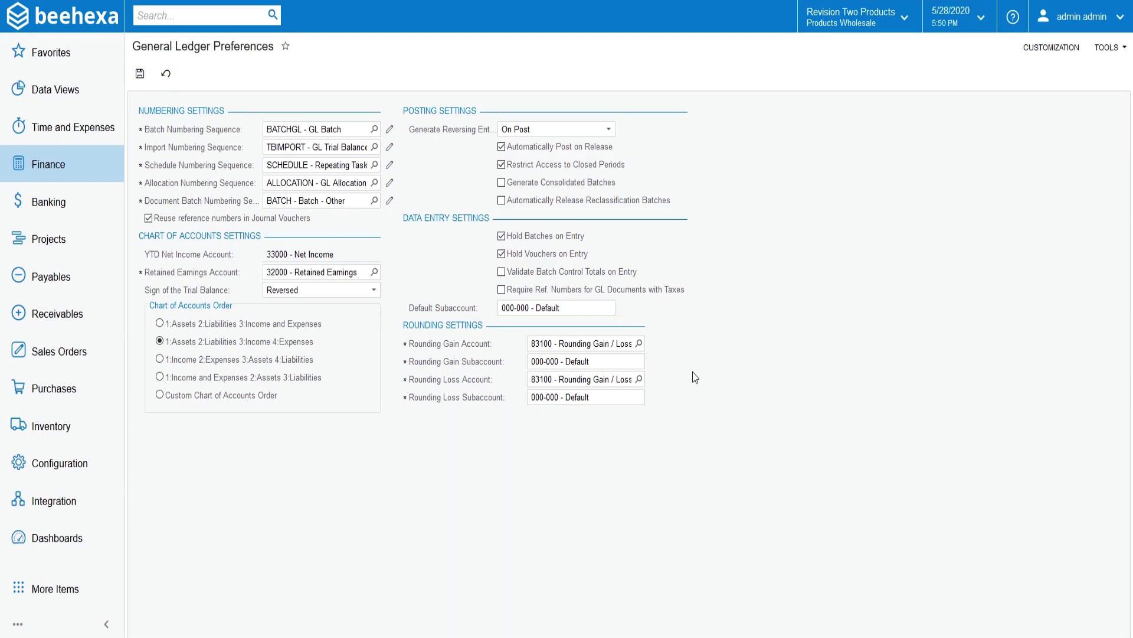
Step: Save the General Ledger Preferences
click(139, 75)
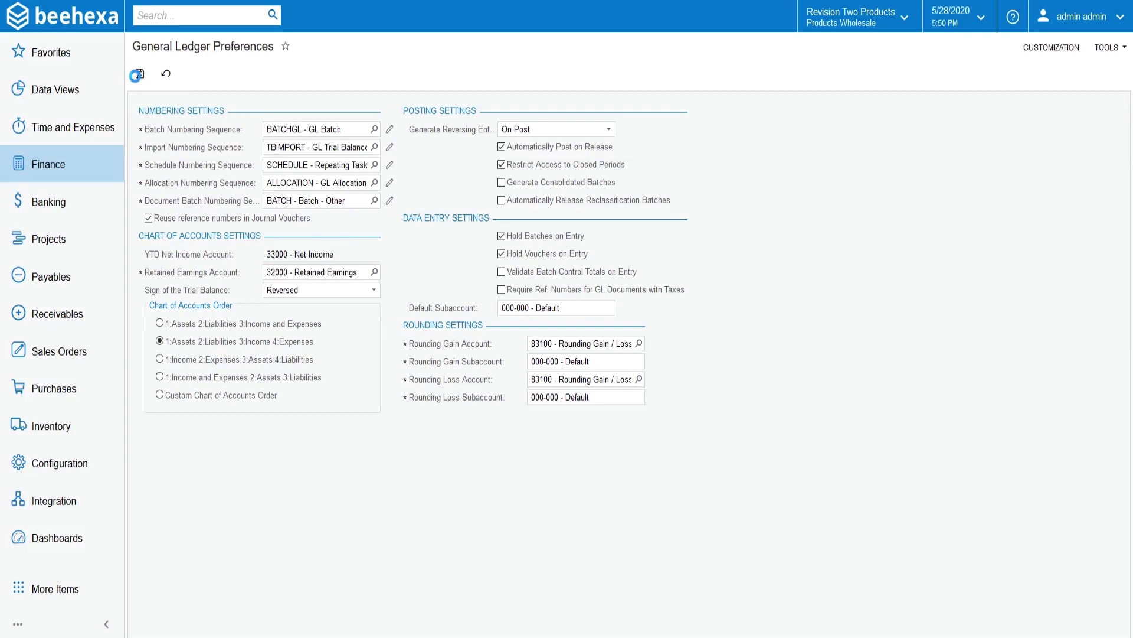